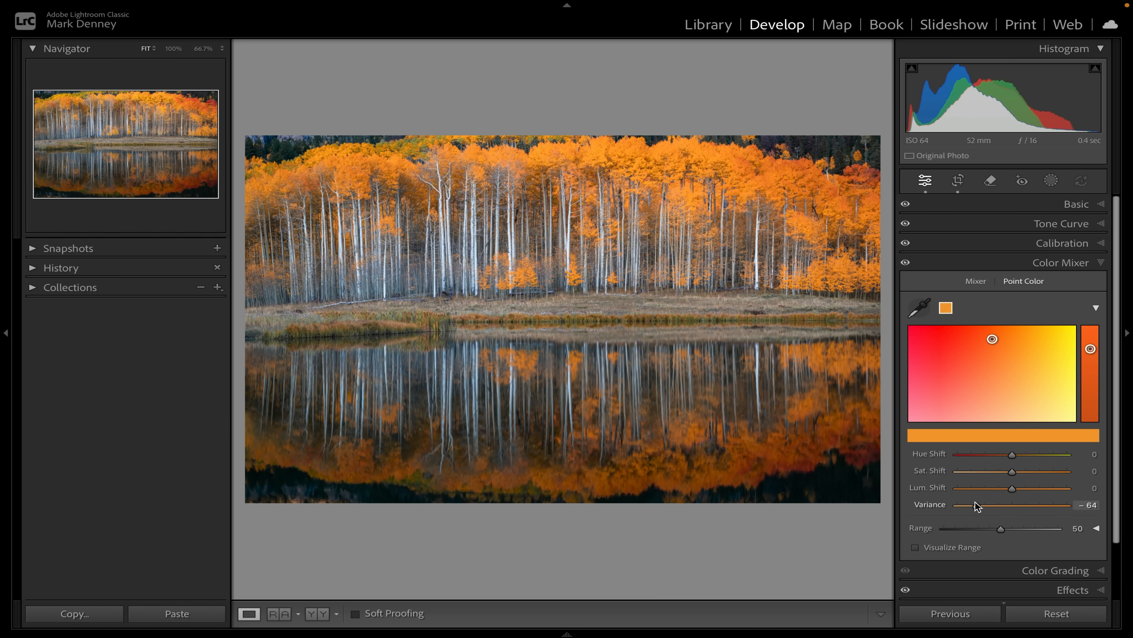
# Test the orange foliage sample's Variance at -100 and 100, and settle on -41
pyautogui.moveTo(976, 506); pyautogui.dragTo(940, 512)
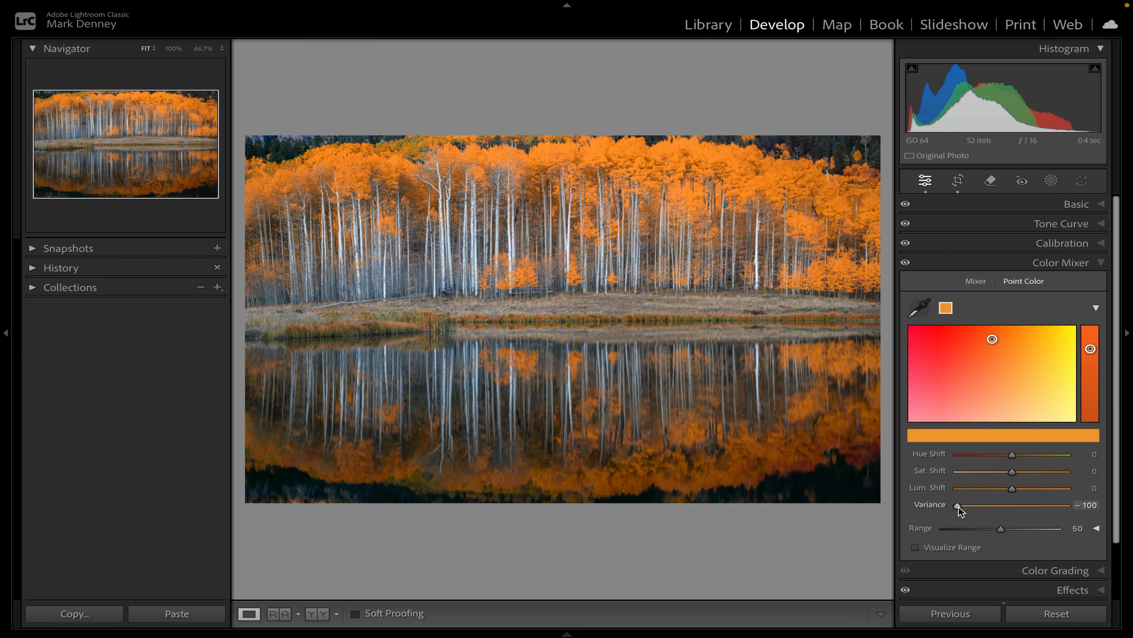
pyautogui.moveTo(959, 507); pyautogui.dragTo(1073, 506)
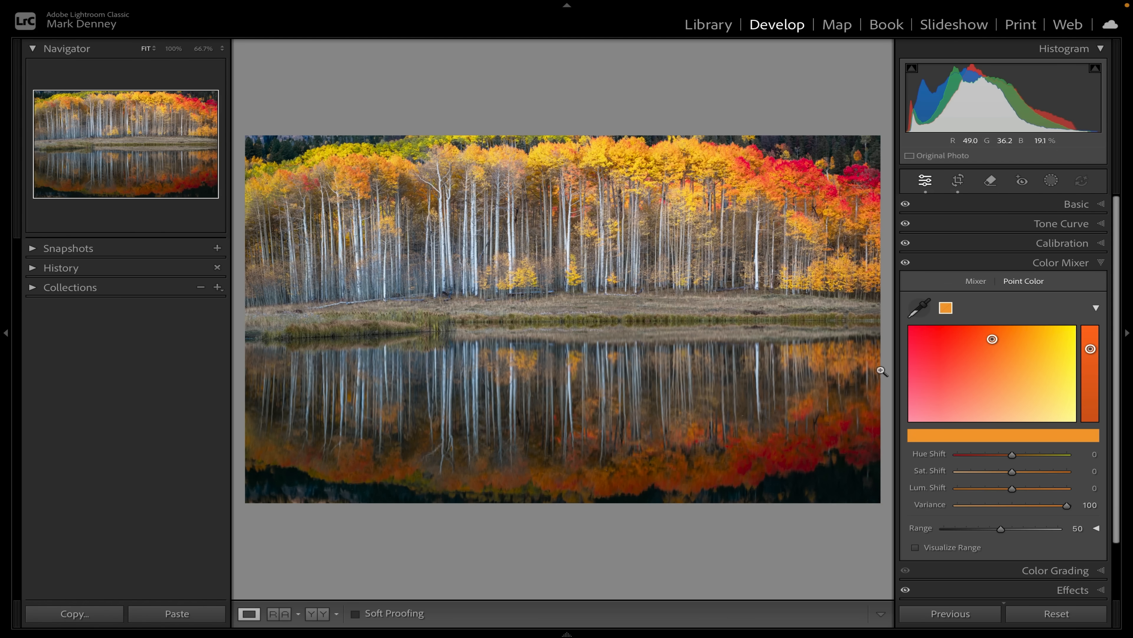
pyautogui.click(1011, 506)
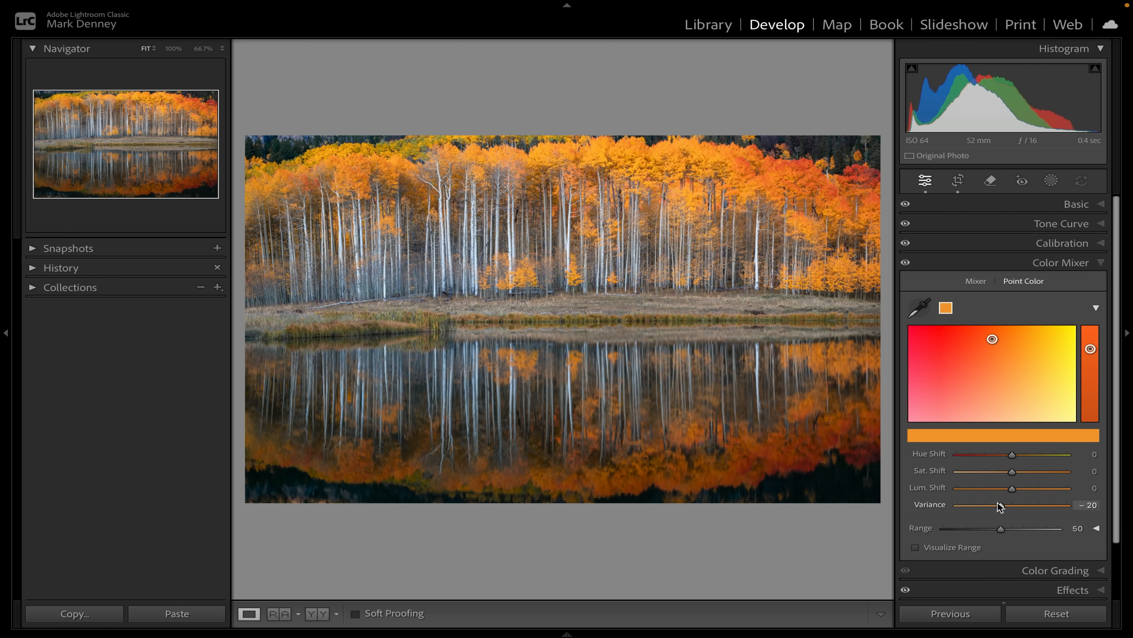
pyautogui.moveTo(995, 507); pyautogui.dragTo(989, 508)
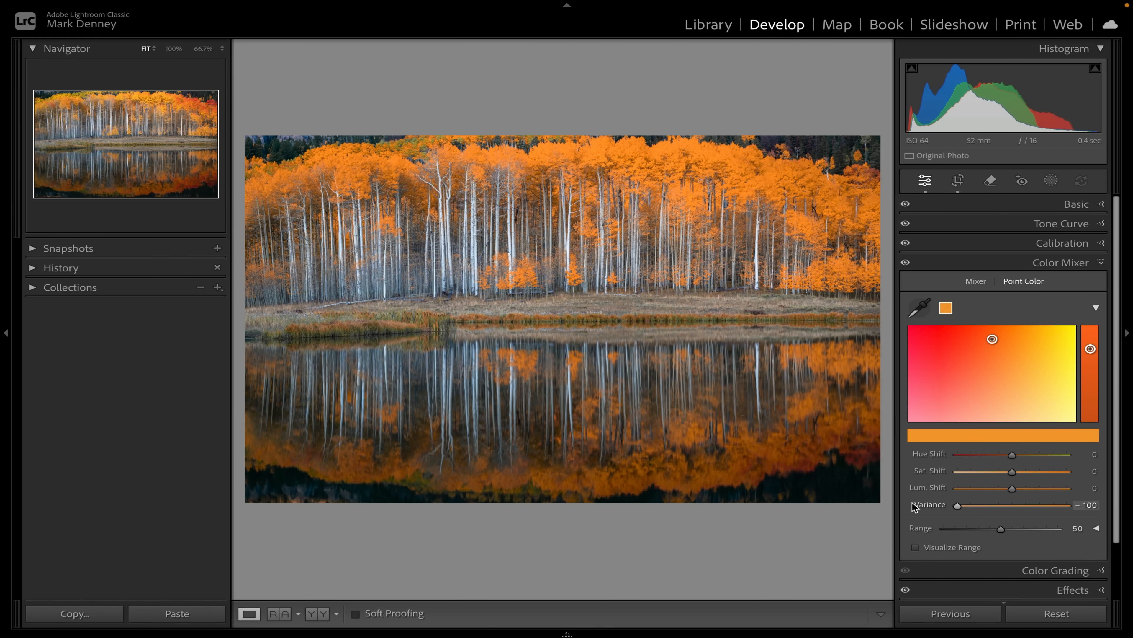
pyautogui.moveTo(989, 506); pyautogui.dragTo(988, 505)
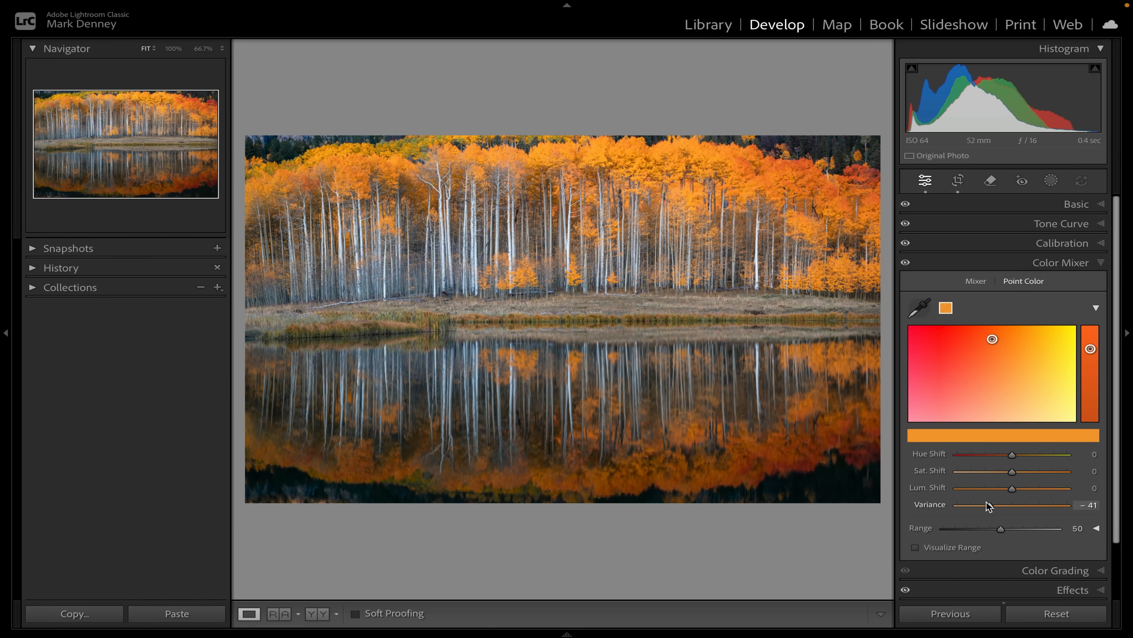
# Go to the rocky lake photo and sample the blue of the sky as a point color
pyautogui.press('Right')
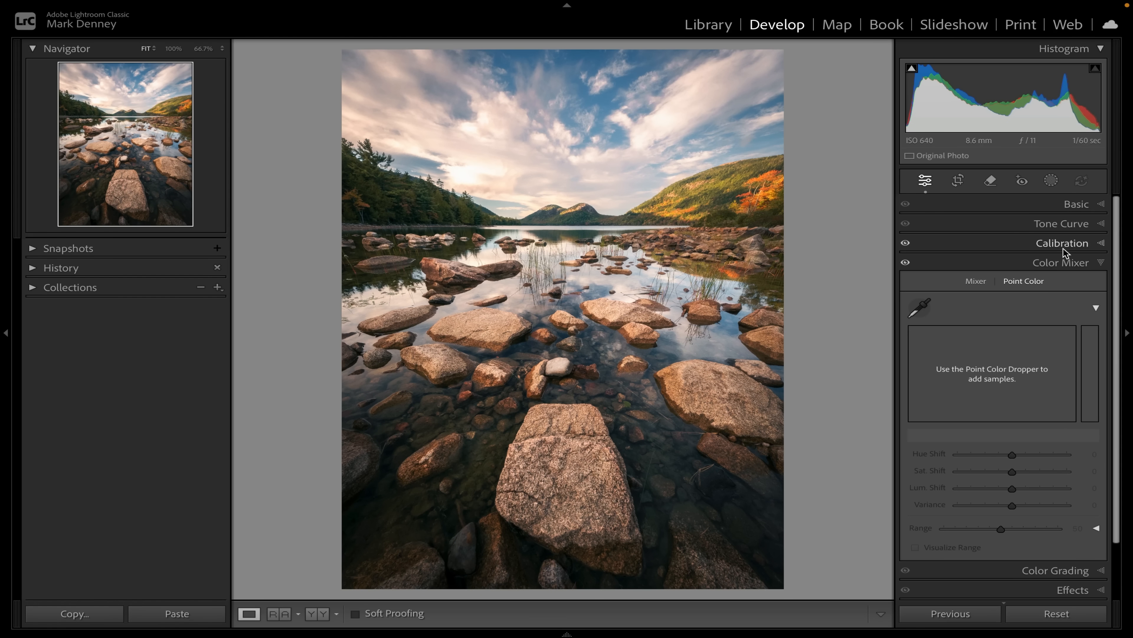
pyautogui.click(922, 309)
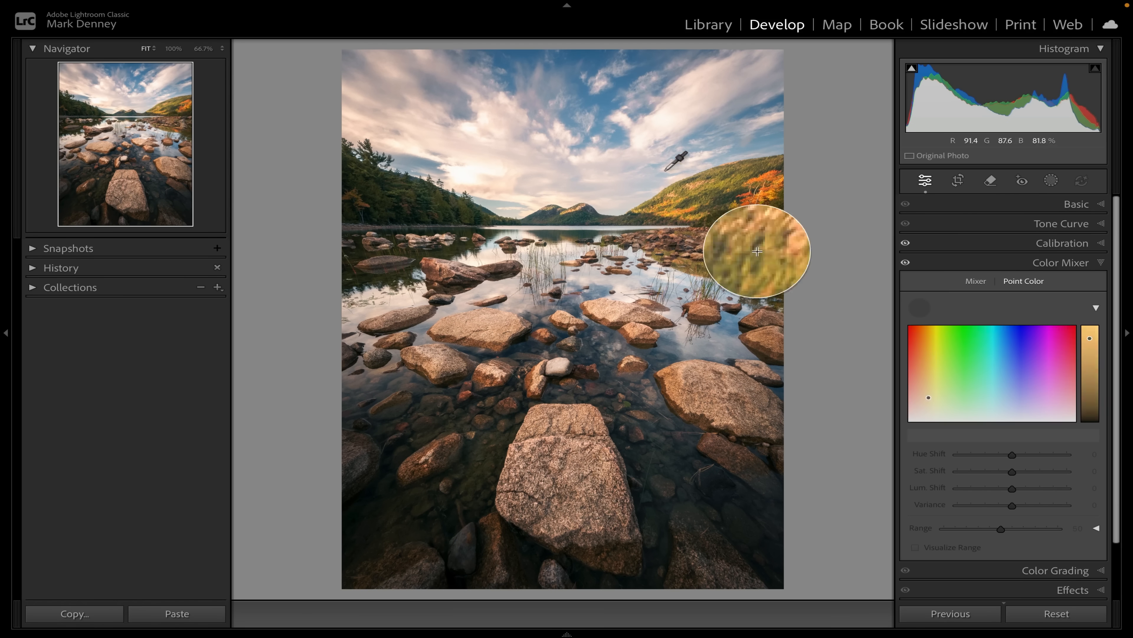
pyautogui.click(616, 137)
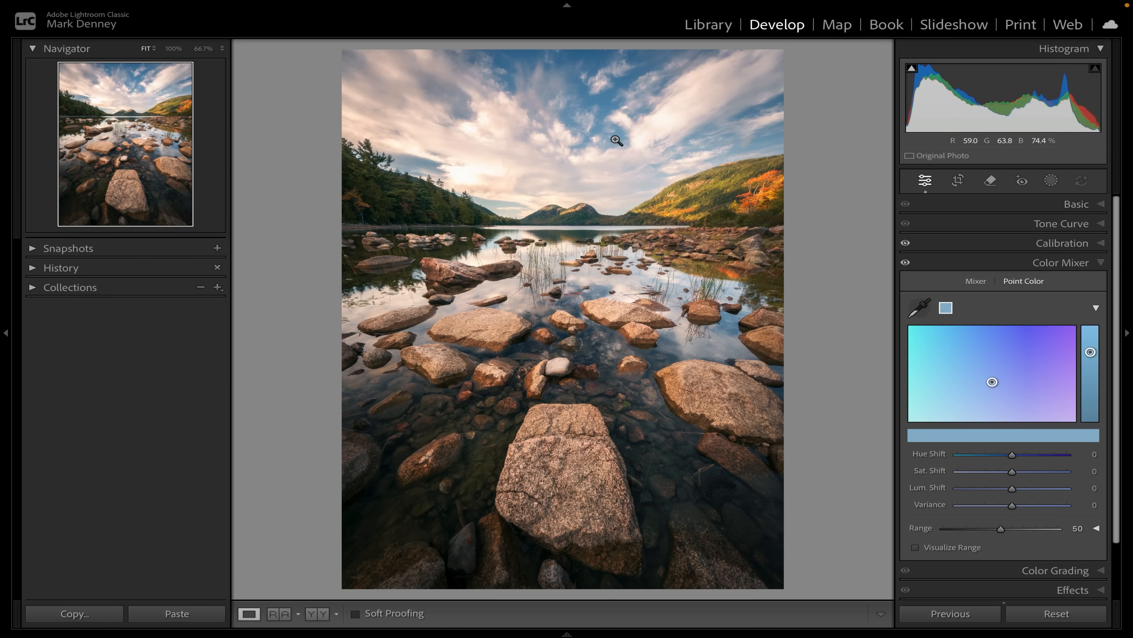
# Try the blue sky sample's Variance at 100 and -64, and remove the sample from the photo
pyautogui.moveTo(1008, 509); pyautogui.dragTo(994, 508)
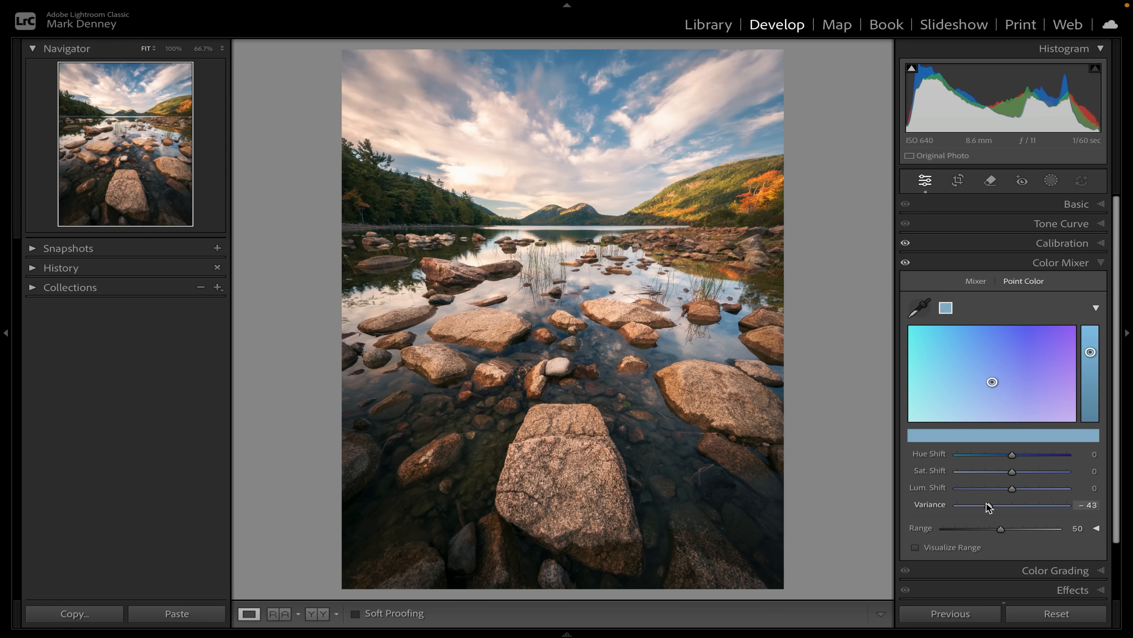
pyautogui.moveTo(986, 507); pyautogui.dragTo(1071, 508)
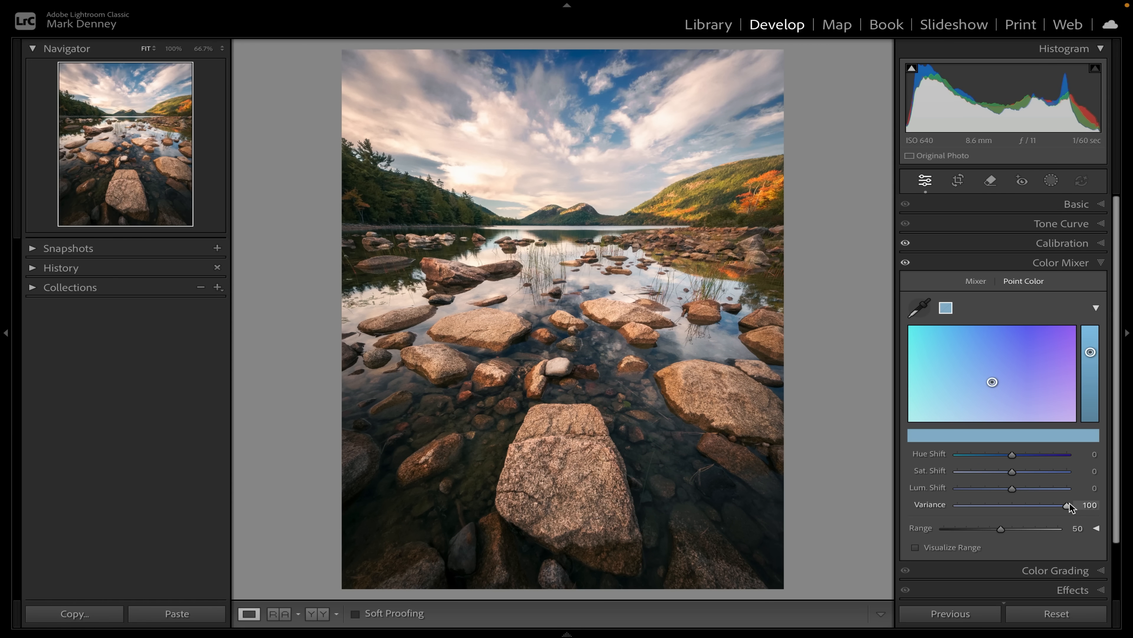
pyautogui.moveTo(1067, 507); pyautogui.dragTo(985, 512)
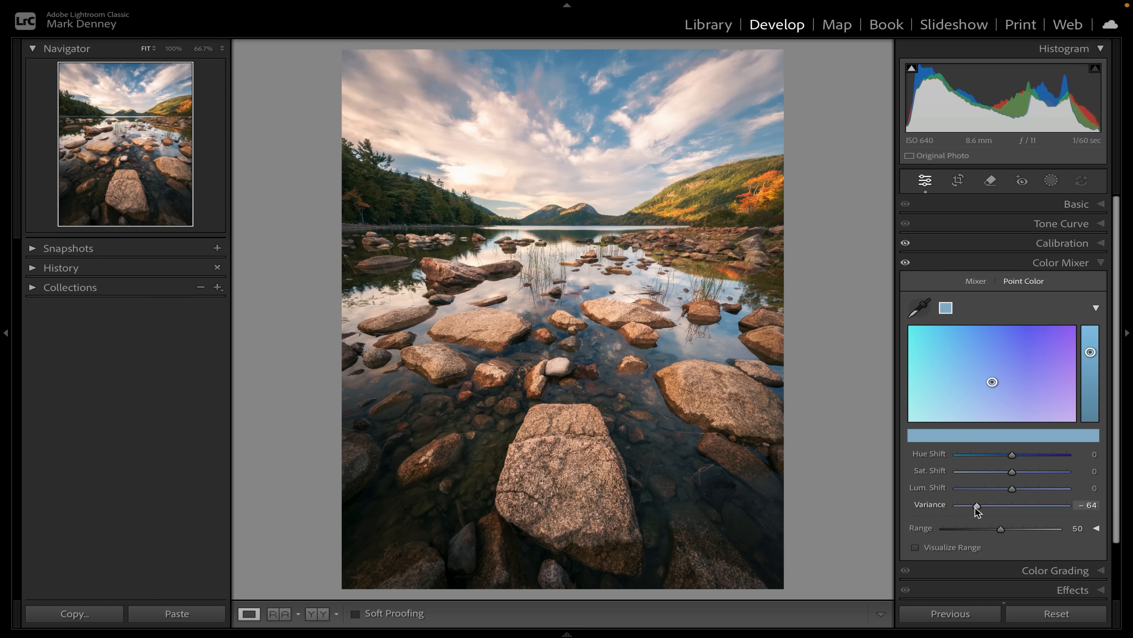
pyautogui.moveTo(977, 510)
pyautogui.mouseDown()
pyautogui.moveTo(1038, 506)
pyautogui.moveTo(954, 507)
pyautogui.moveTo(987, 511)
pyautogui.mouseUp()
pyautogui.doubleClick(987, 507)
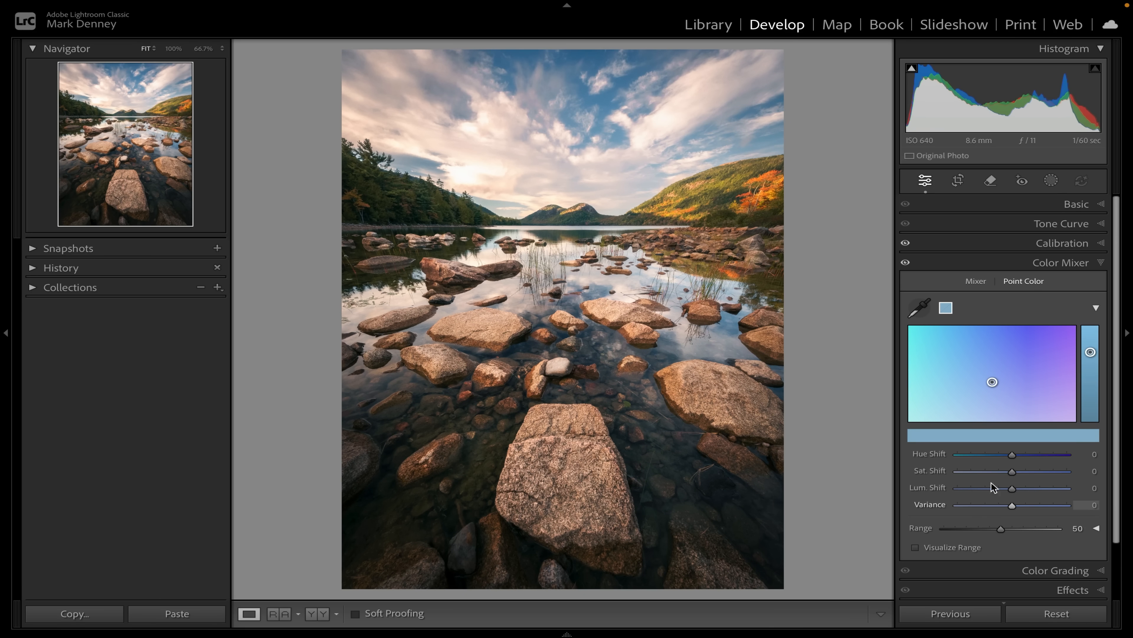
pyautogui.rightClick(949, 313)
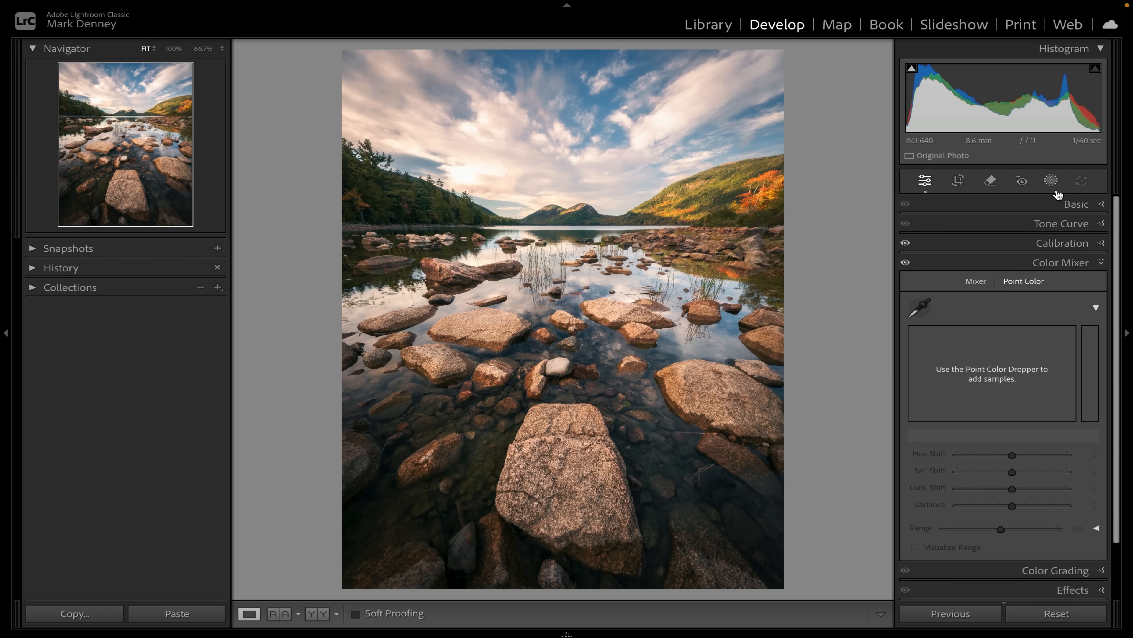
# Create a Select Sky mask and sample the blue of the sky as a point color within it
pyautogui.click(1051, 180)
pyautogui.click(1008, 233)
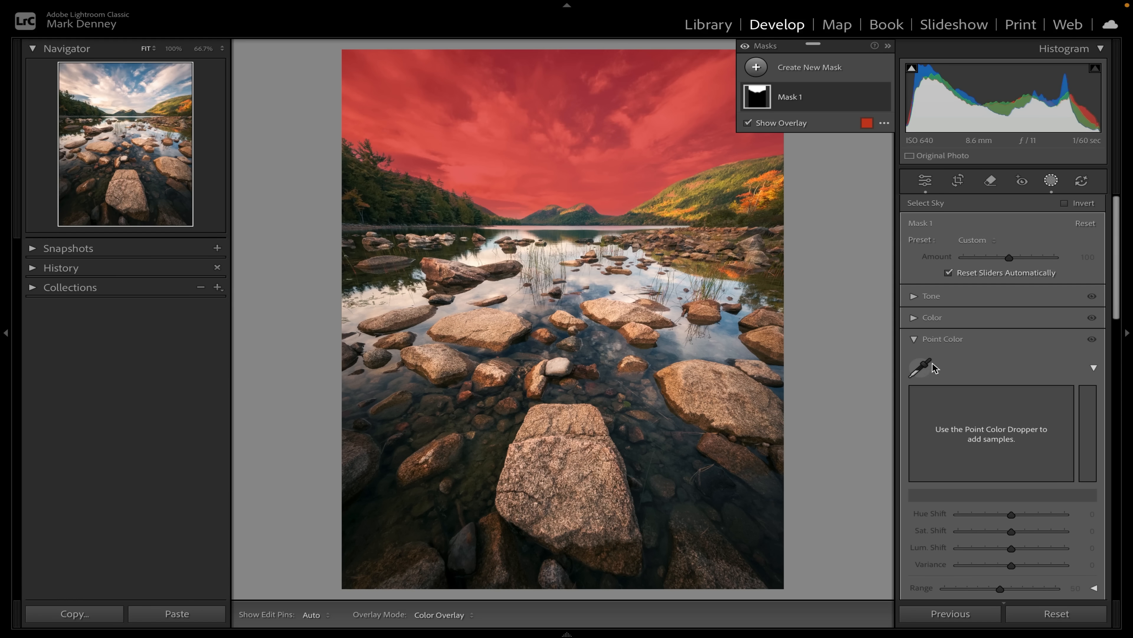
pyautogui.click(921, 367)
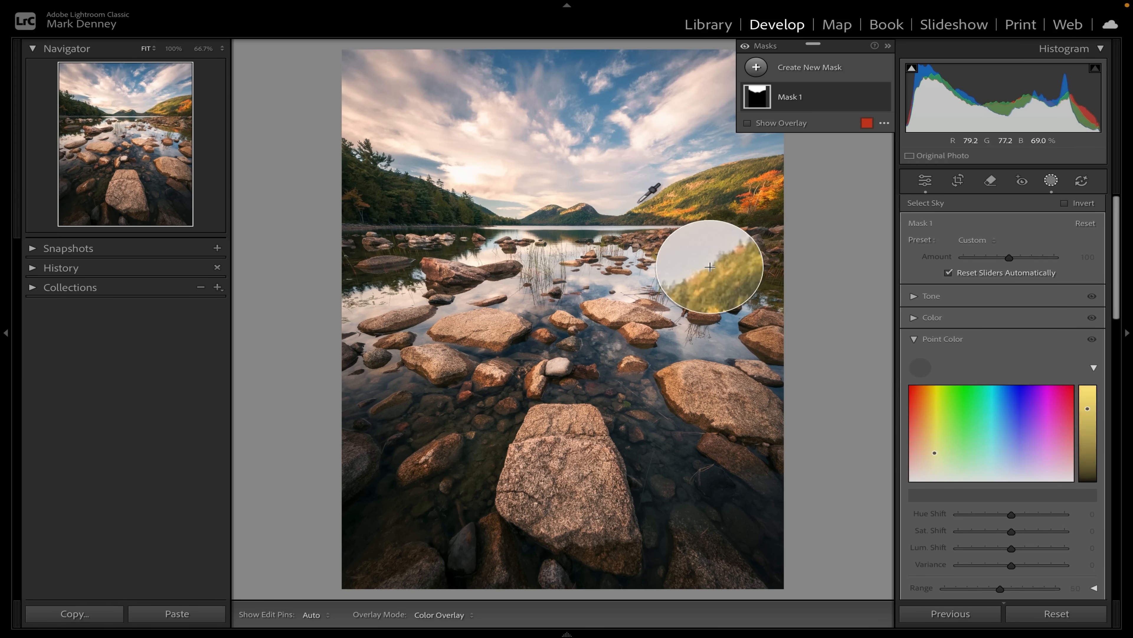
pyautogui.click(617, 135)
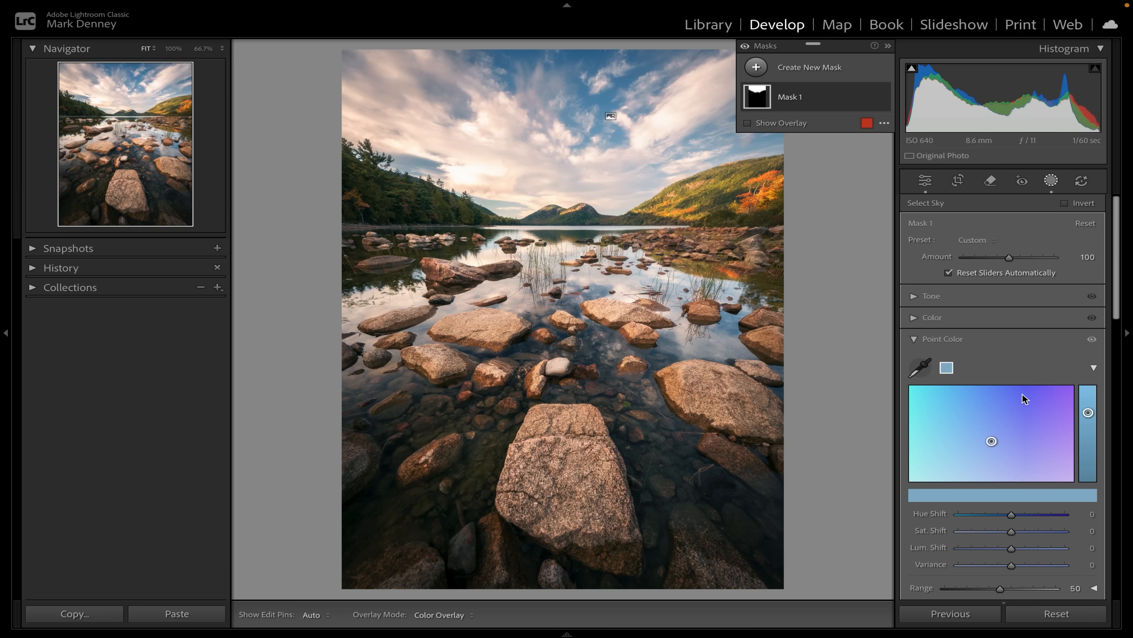
# Set the masked sky sample's Variance to -100 and compare the photo with and without the mask's point color adjustment
pyautogui.moveTo(1010, 566); pyautogui.dragTo(945, 566)
pyautogui.click(1093, 339)
pyautogui.click(1093, 340)
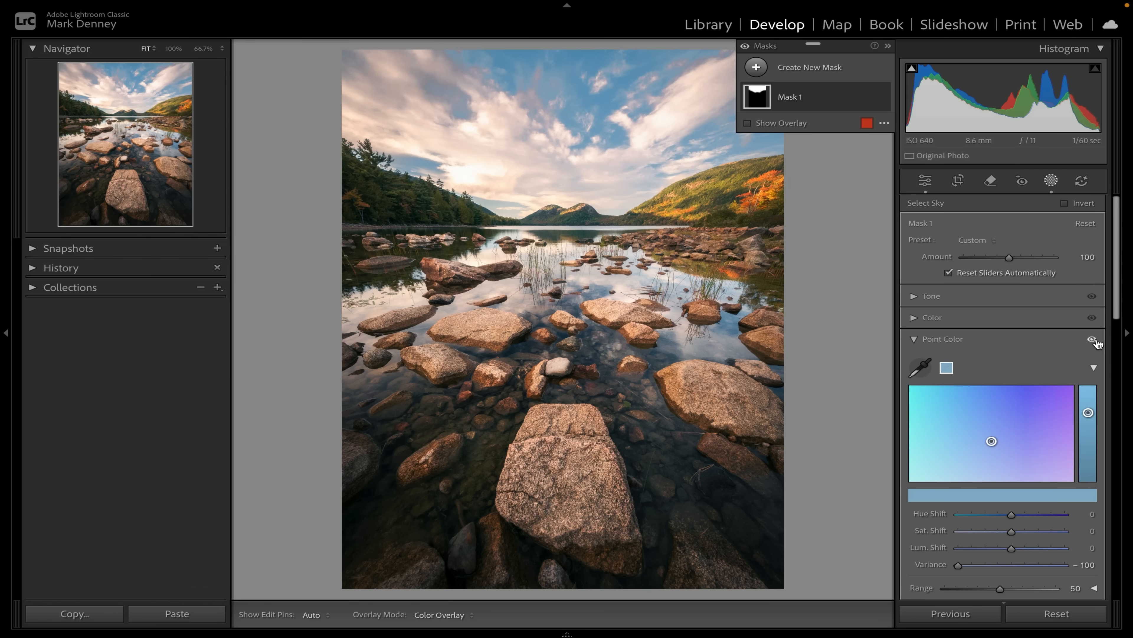
pyautogui.click(1094, 341)
pyautogui.click(1094, 341)
pyautogui.click(1094, 340)
# Test the masked sky sample's Variance at 100, and set it to -70
pyautogui.moveTo(973, 565); pyautogui.dragTo(1110, 570)
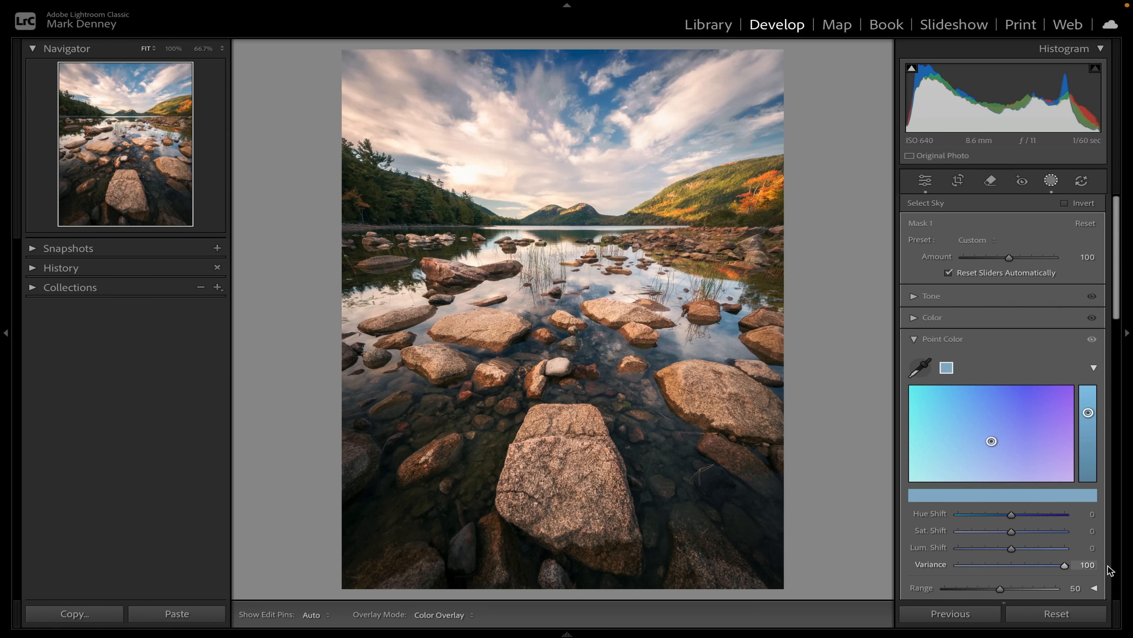
pyautogui.moveTo(1110, 571); pyautogui.dragTo(978, 576)
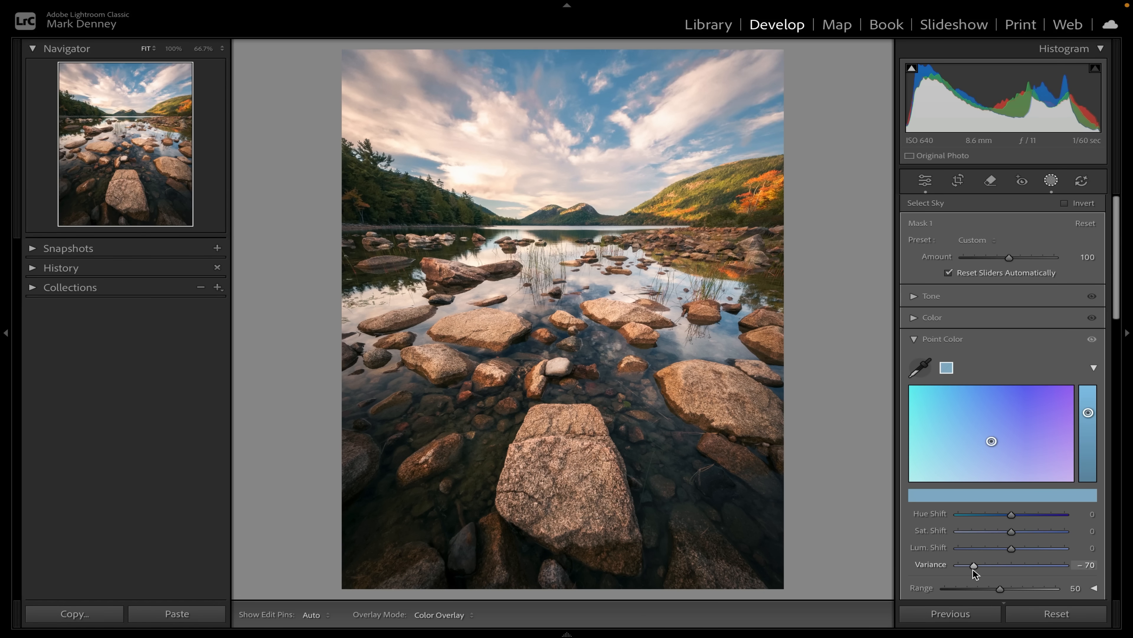
pyautogui.moveTo(974, 572); pyautogui.dragTo(974, 572)
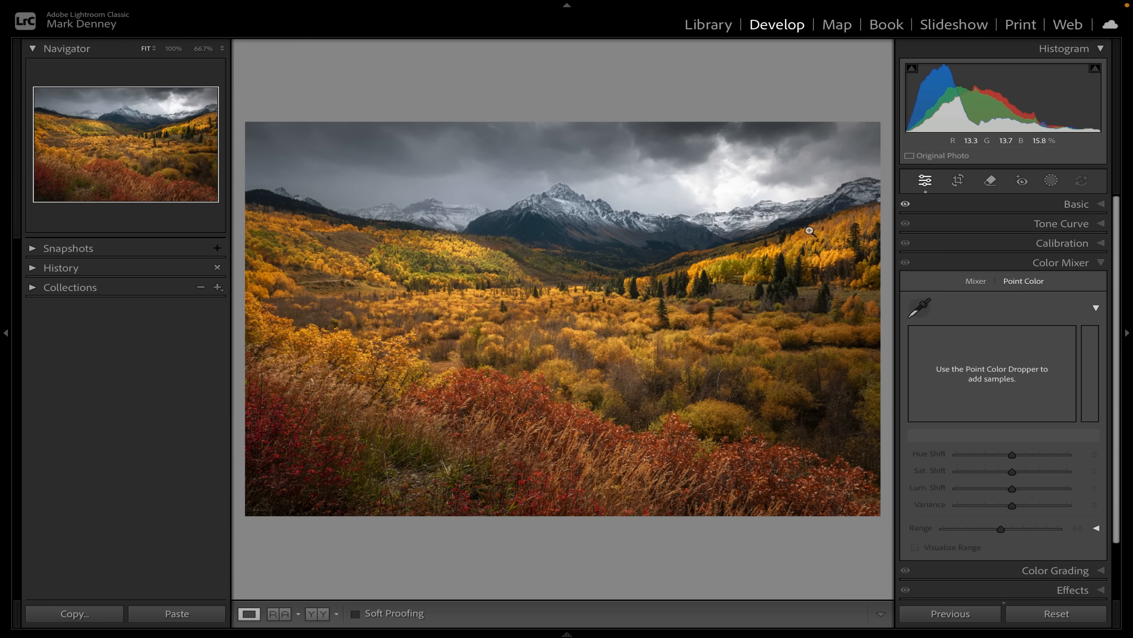
# Sample the golden hillside foliage in the mountain photo as a point color and, after trying Variance at -67 and 50, set it to -38
pyautogui.click(921, 309)
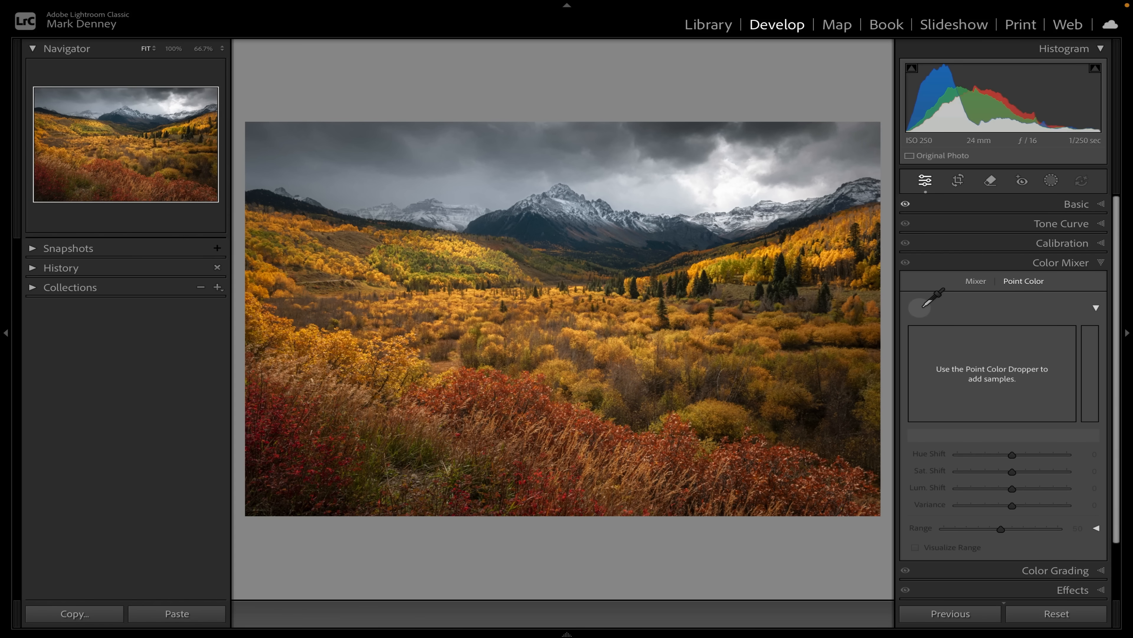
pyautogui.moveTo(880, 255); pyautogui.dragTo(838, 229)
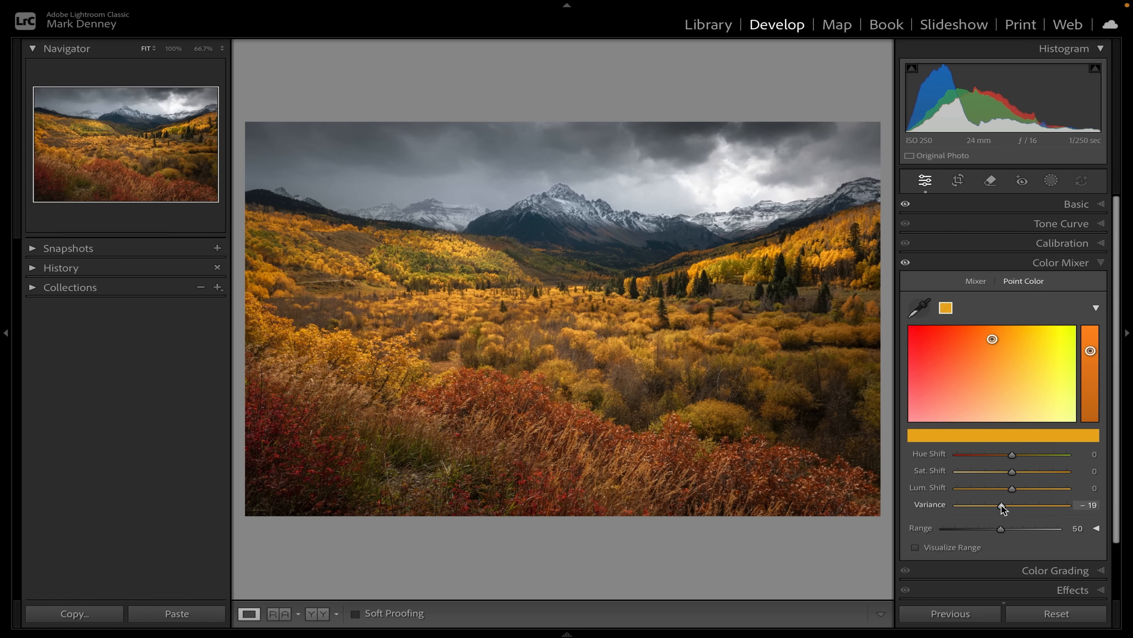
pyautogui.moveTo(989, 508)
pyautogui.mouseDown()
pyautogui.moveTo(957, 509)
pyautogui.moveTo(1052, 509)
pyautogui.moveTo(936, 509)
pyautogui.moveTo(1093, 508)
pyautogui.moveTo(984, 511)
pyautogui.moveTo(1071, 510)
pyautogui.moveTo(992, 514)
pyautogui.moveTo(1009, 511)
pyautogui.mouseUp()
pyautogui.moveTo(1004, 504); pyautogui.dragTo(972, 508)
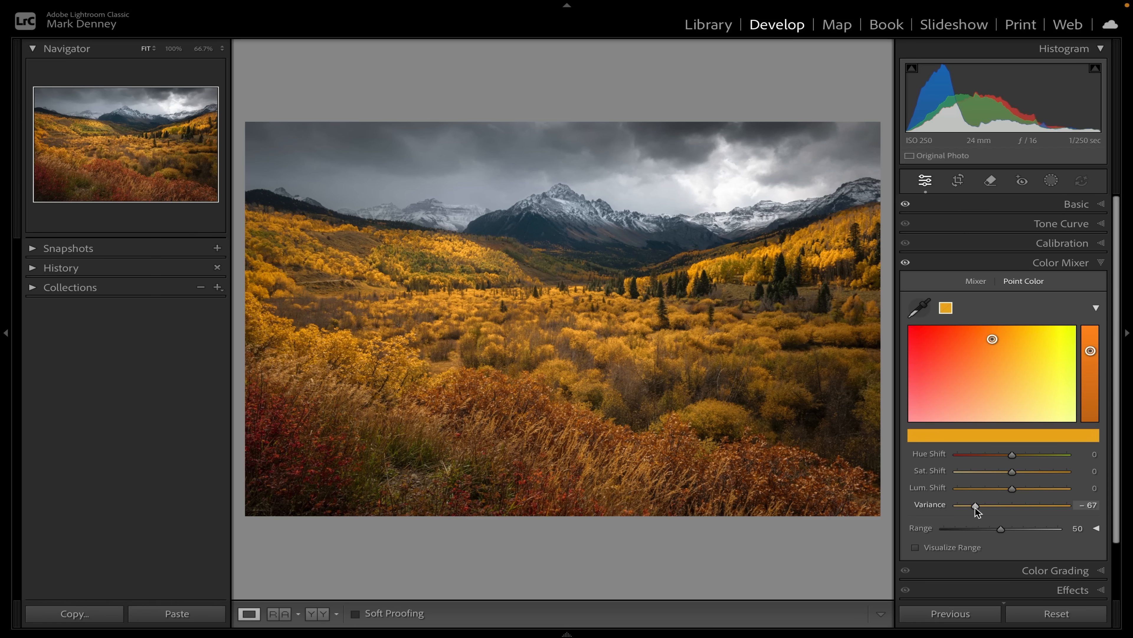
pyautogui.moveTo(1032, 505); pyautogui.dragTo(1040, 509)
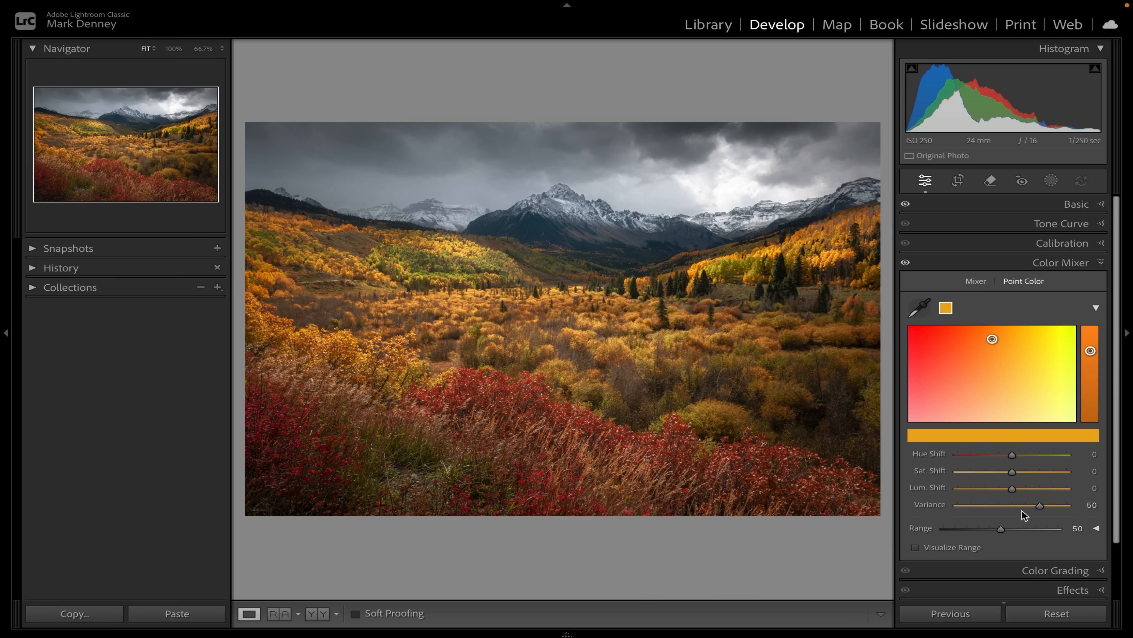
pyautogui.moveTo(991, 506); pyautogui.dragTo(993, 507)
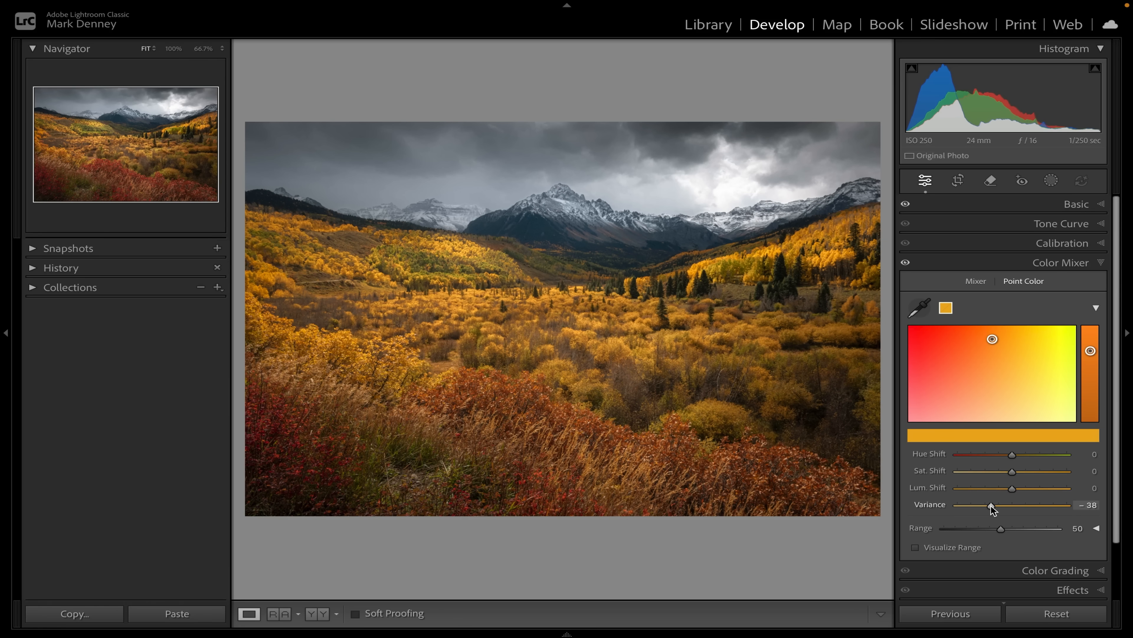
# Go to the waterfall photo and sample the bright yellow leaves as a point color
pyautogui.press('Right')
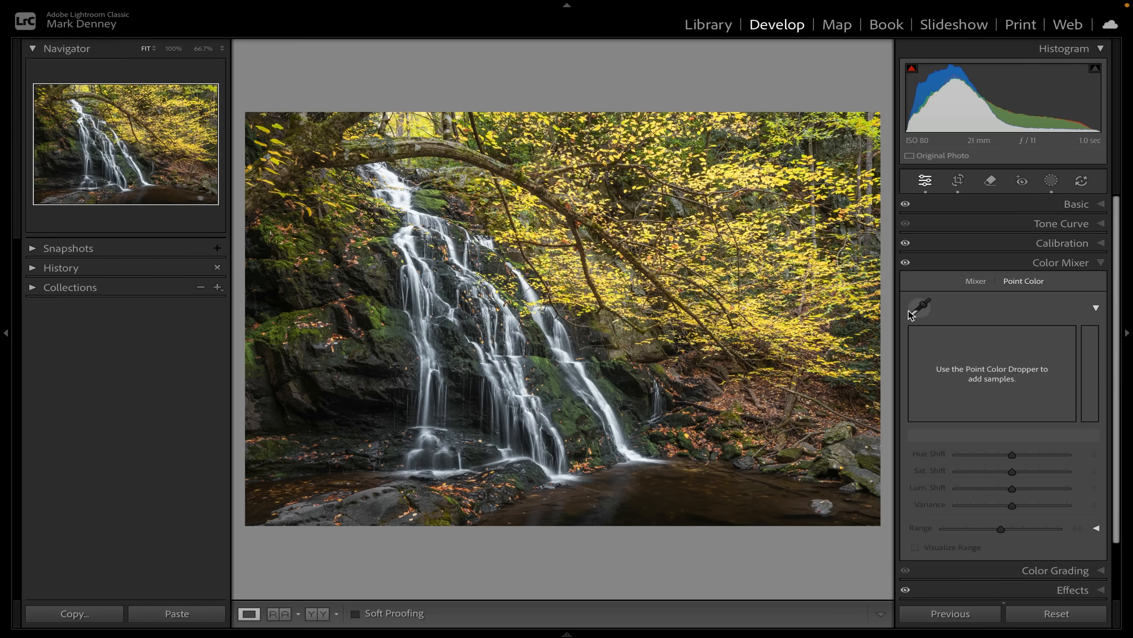
pyautogui.click(919, 308)
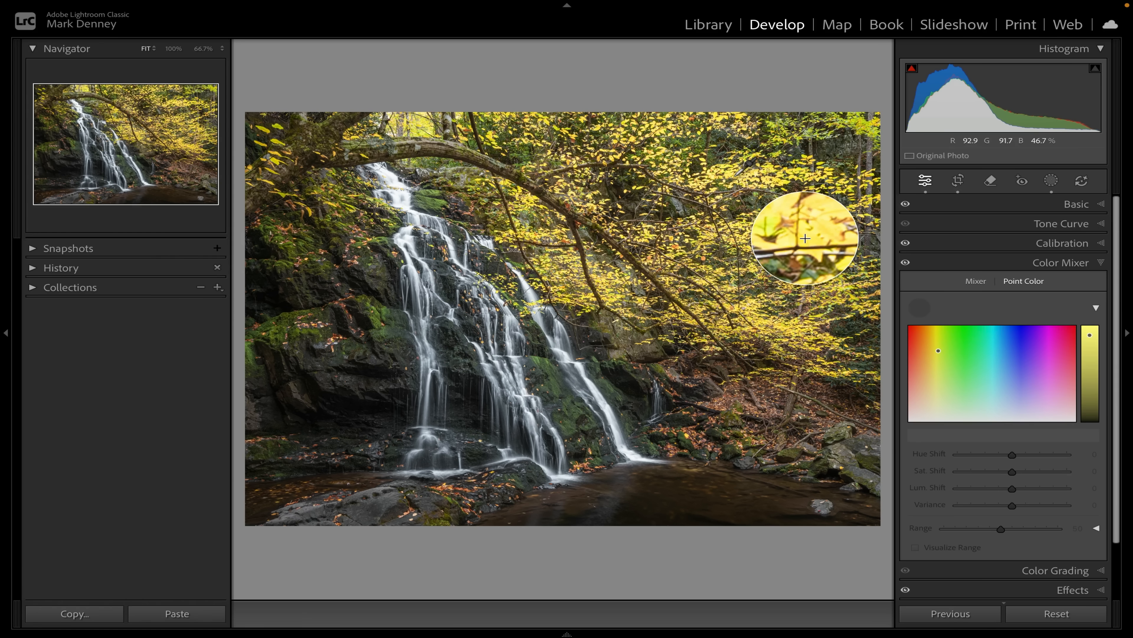
pyautogui.click(805, 238)
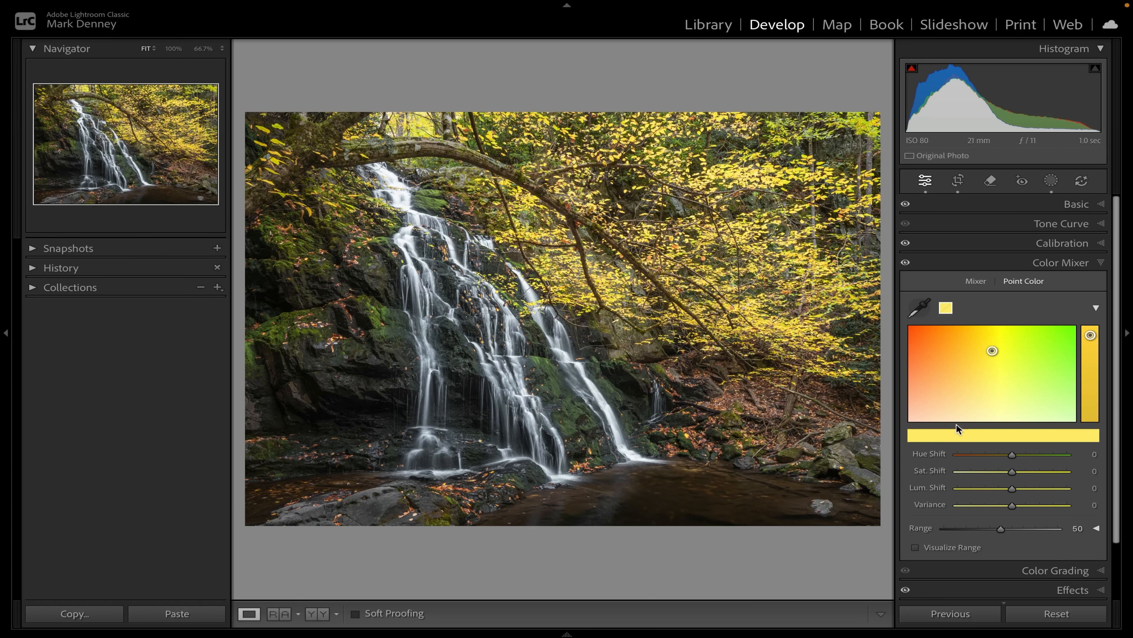
# Test the yellow leaf sample's Variance at 100 and -100, and set it to -16
pyautogui.moveTo(981, 506); pyautogui.dragTo(1132, 507)
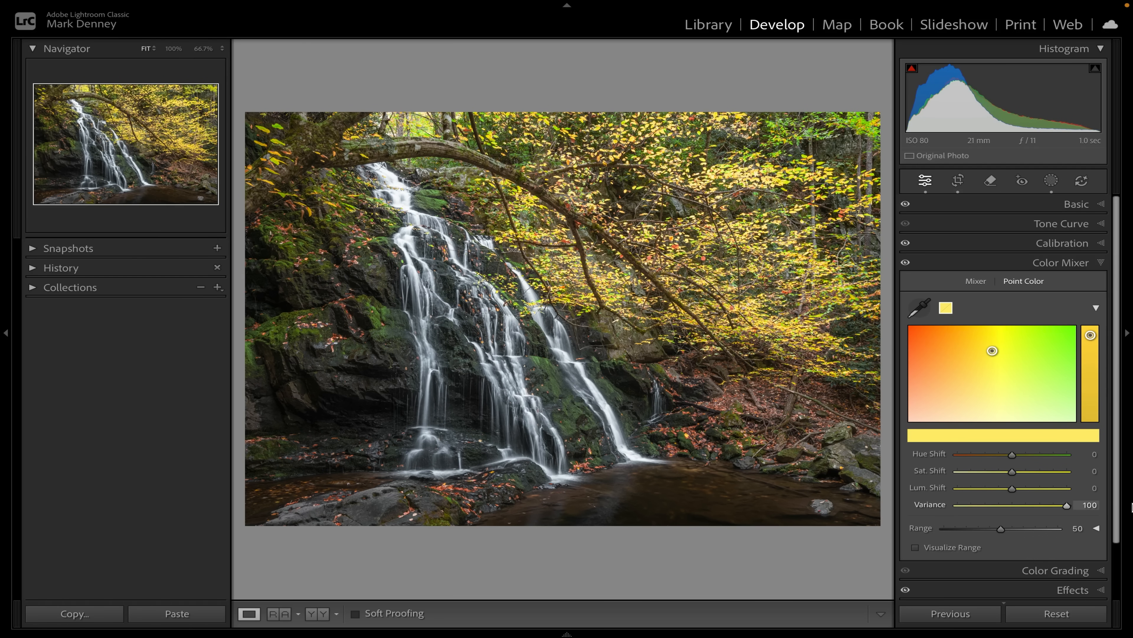
pyautogui.moveTo(979, 509); pyautogui.dragTo(946, 511)
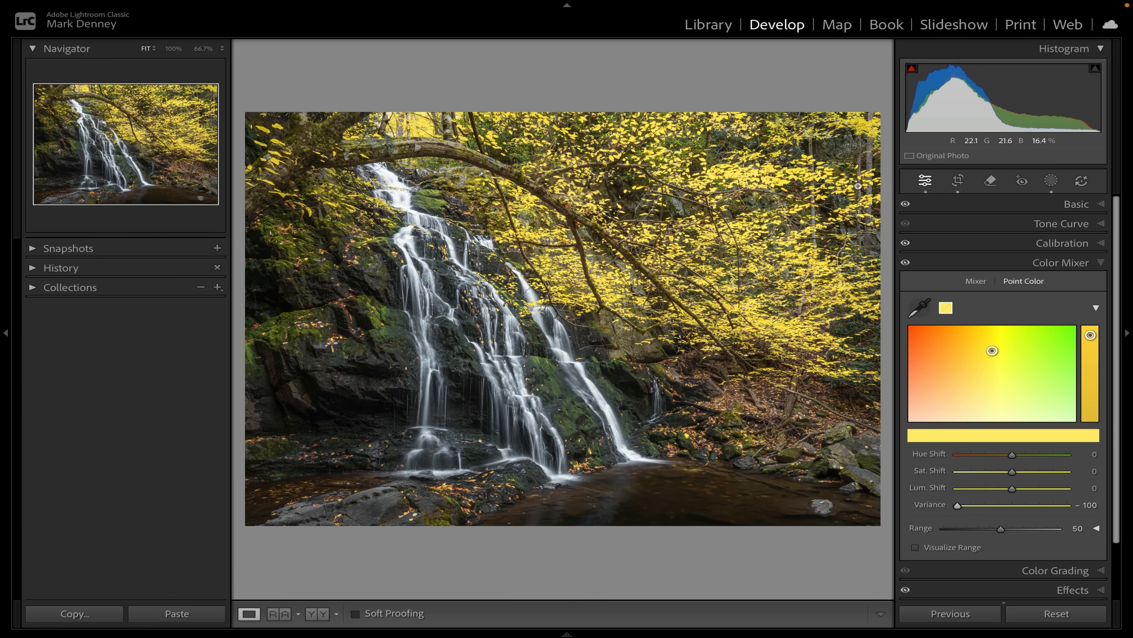
pyautogui.moveTo(1009, 506)
pyautogui.mouseDown()
pyautogui.moveTo(913, 502)
pyautogui.moveTo(1116, 511)
pyautogui.moveTo(822, 503)
pyautogui.moveTo(1132, 521)
pyautogui.moveTo(893, 506)
pyautogui.moveTo(1083, 519)
pyautogui.moveTo(1076, 498)
pyautogui.moveTo(998, 515)
pyautogui.mouseUp()
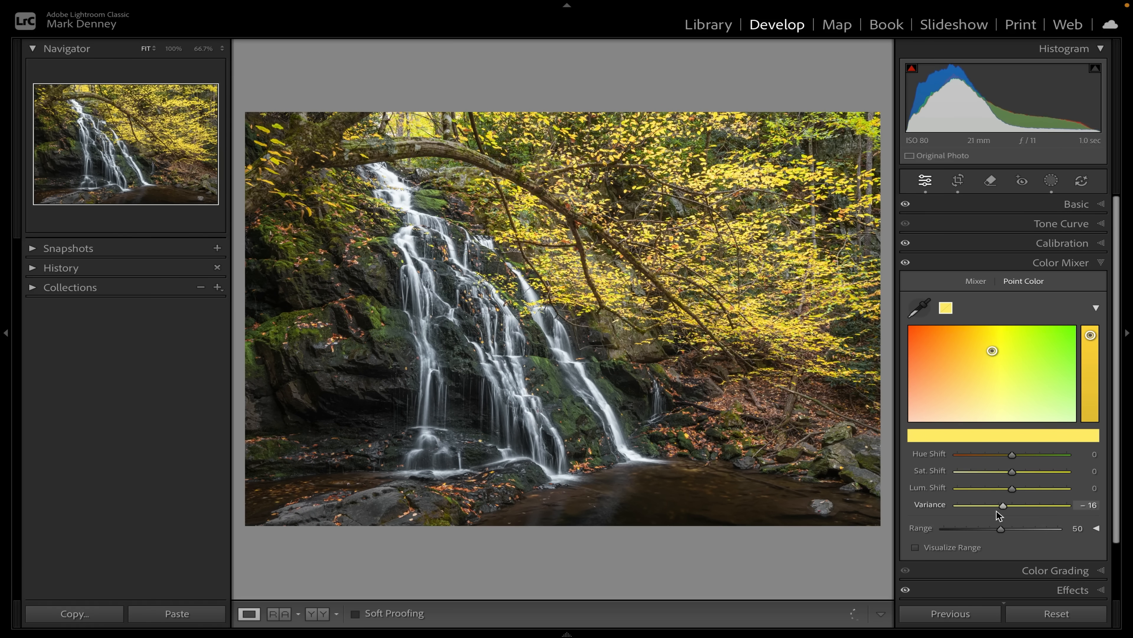